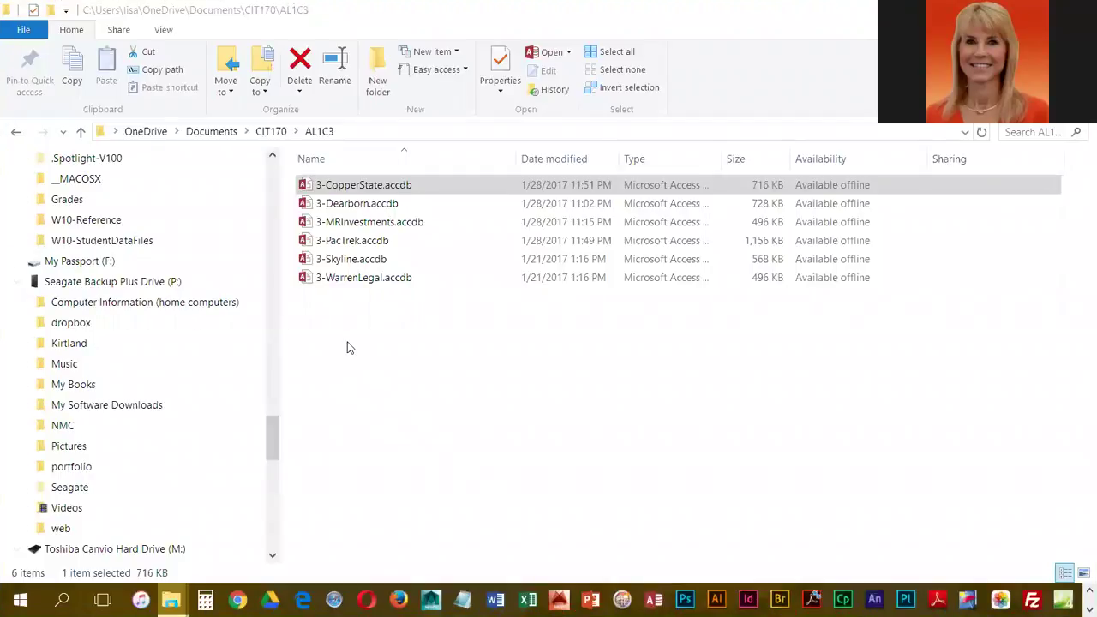
- Open 3-PacTrek.accdb from the AL1C3 folder in Access
double_click(370, 241)
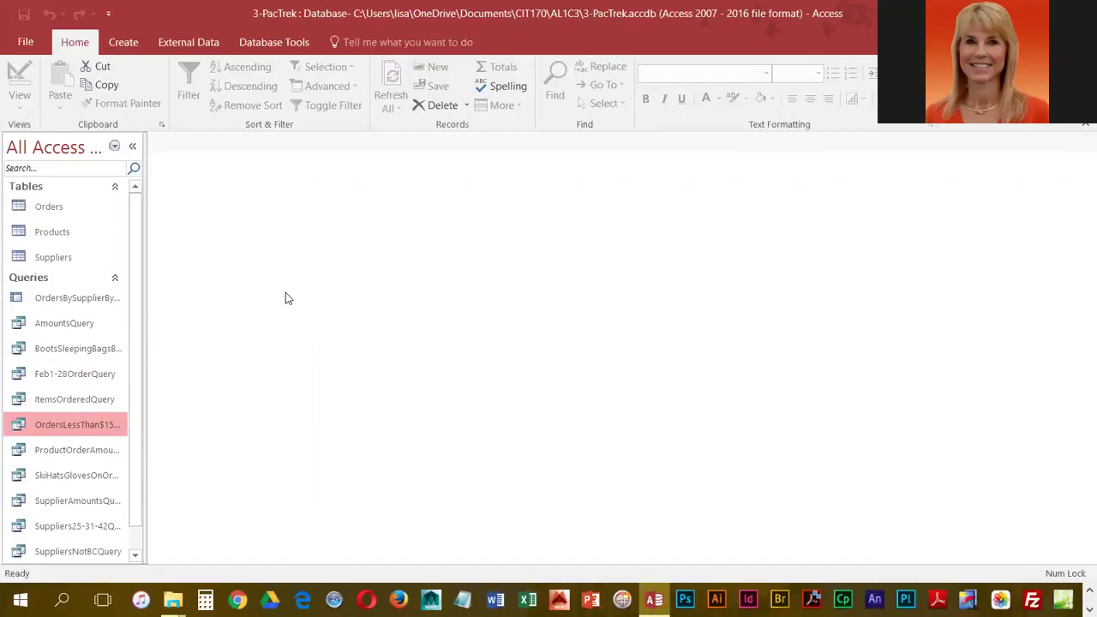
- In the Suppliers table, add record 29: Langley Corporation, 1248 Larson Avenue, Burnaby, BC
double_click(53, 259)
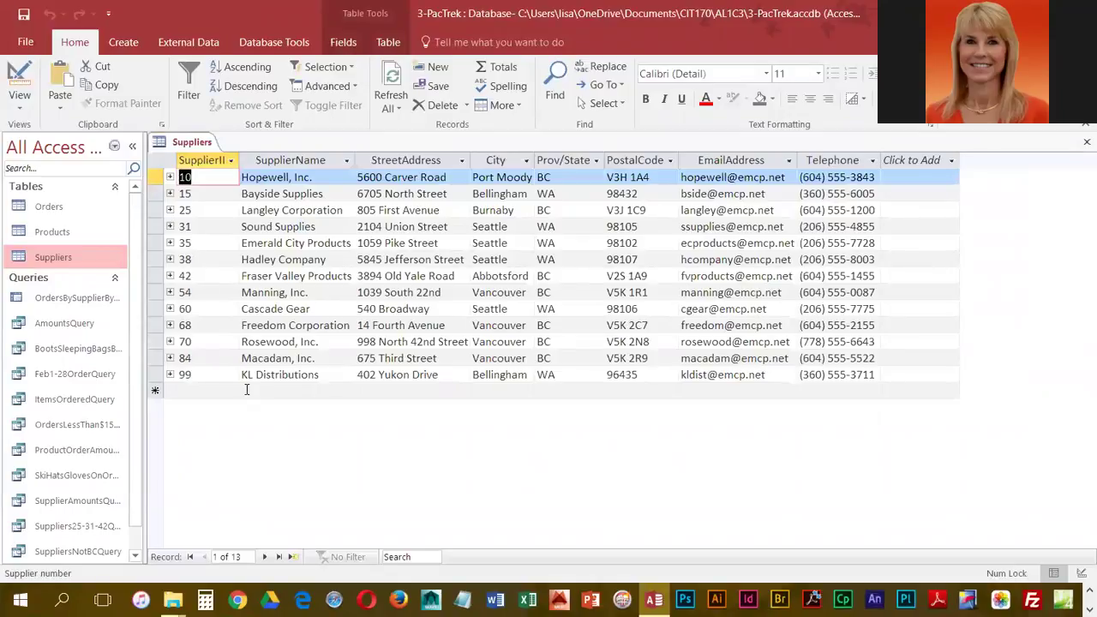
click(216, 392)
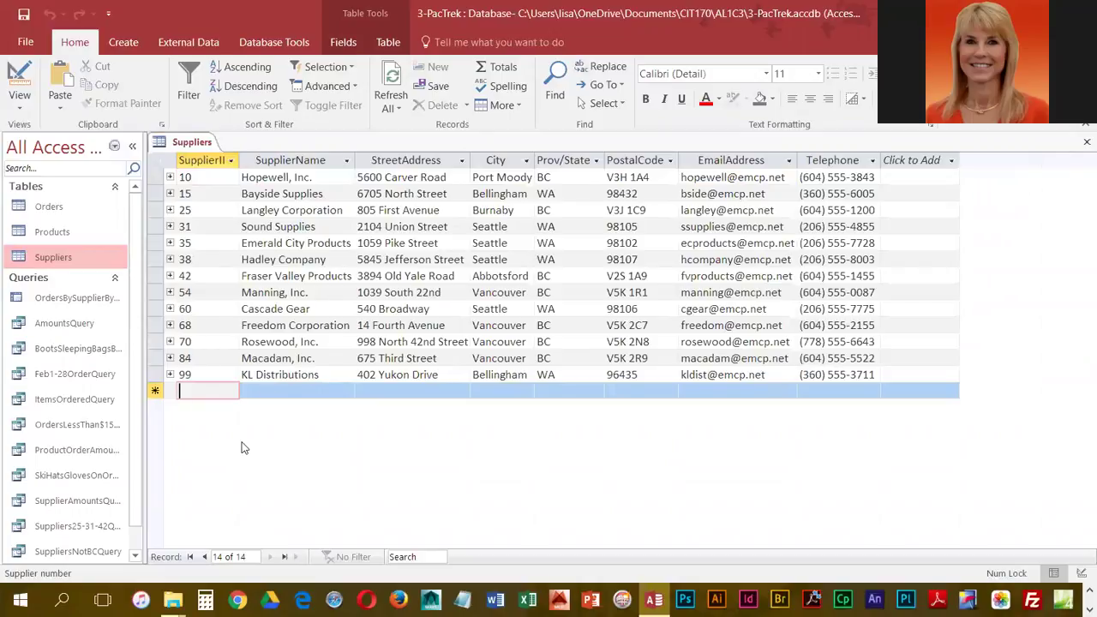
text(29)
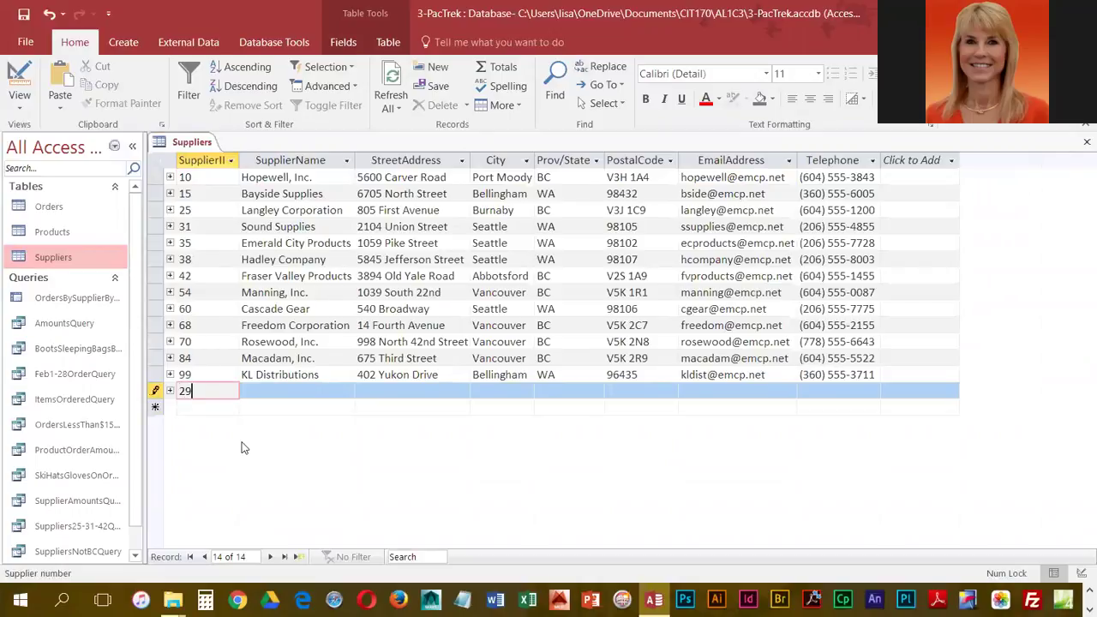
key(Tab)
text(Langley)
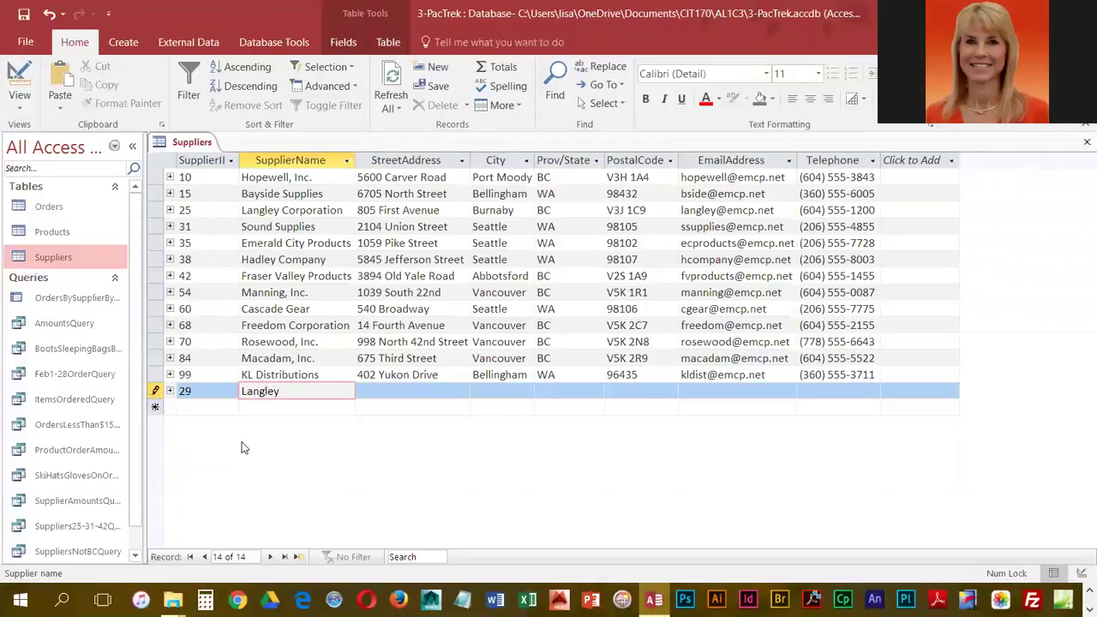
text( Corporation)
key(Tab)
text(1248)
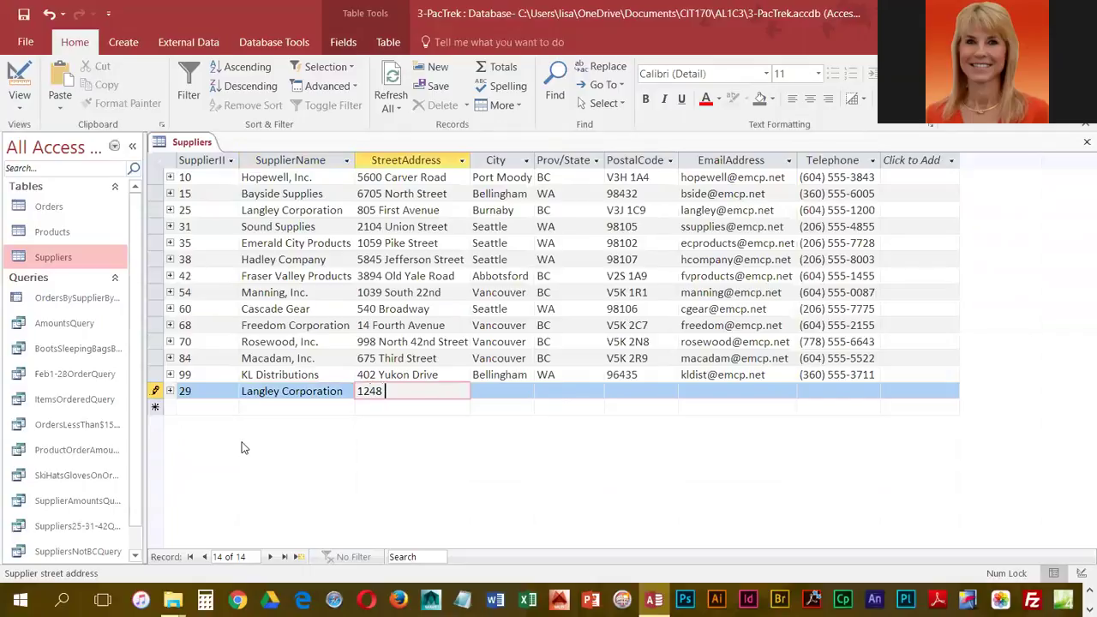
text( Larson Avenue)
key(Tab)
text(Bur)
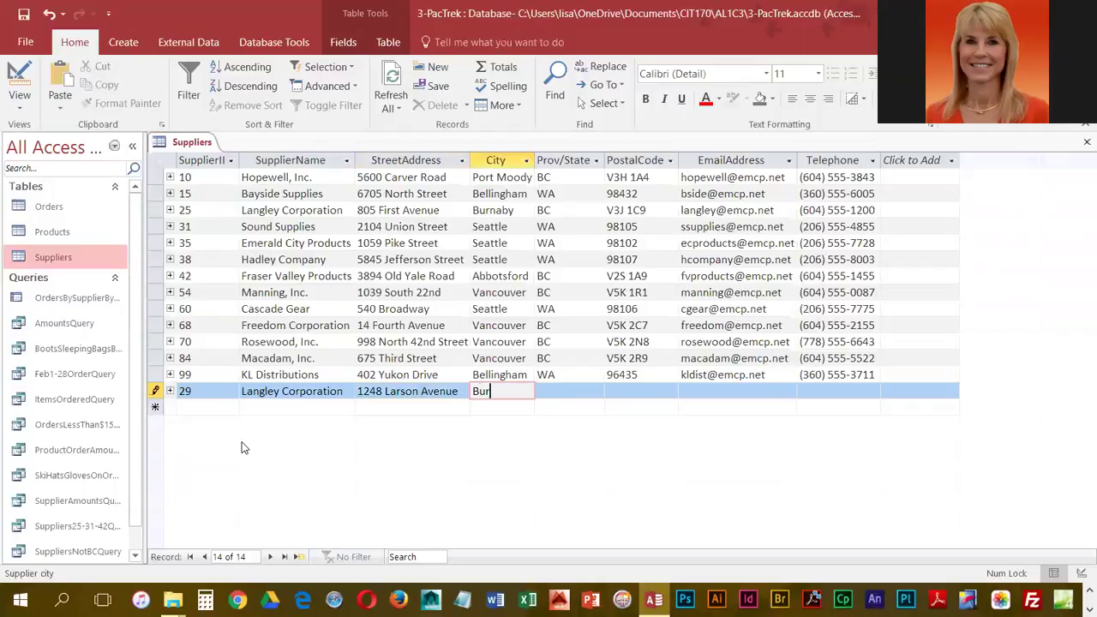
text(naby)
key(Tab)
text(BC)
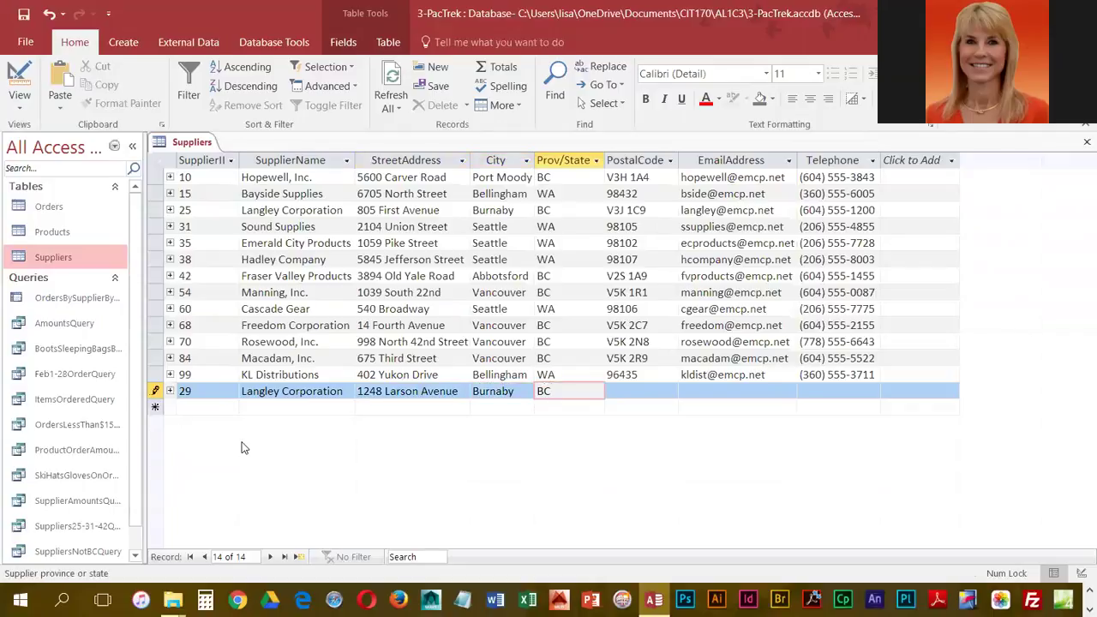
- Finish record 29 with postal code V5V9K2 and the supplier's e-mail and phone number
key(Caps_Lock)
key(Caps_Lock)
key(Tab)
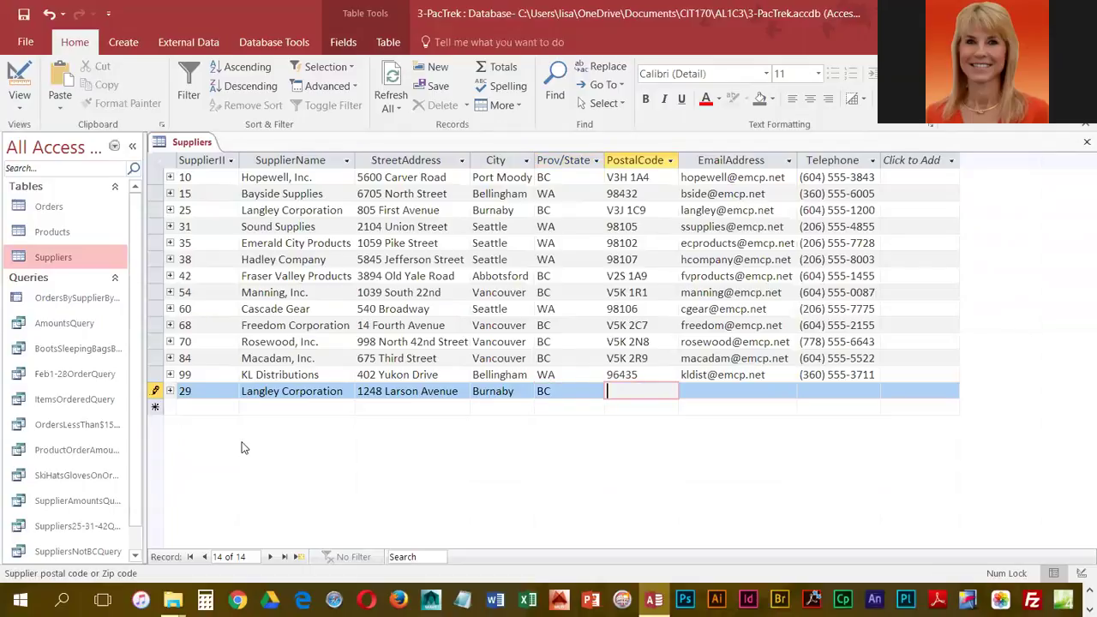
text(V5V9)
key(BackSpace)
text(9K2)
key(Tab)
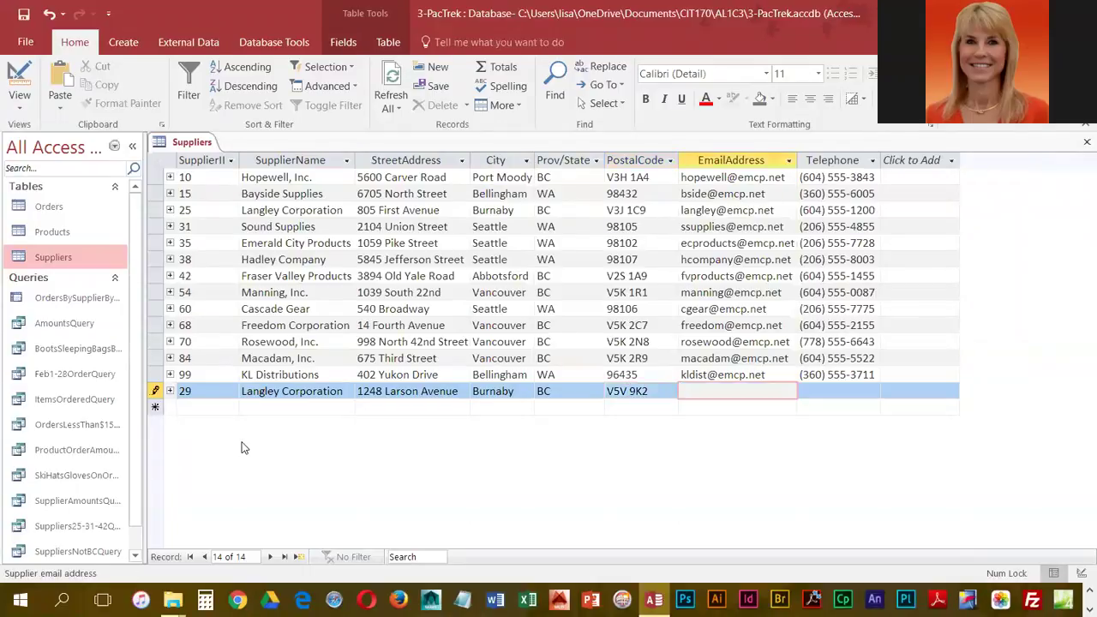
key(Tab)
text(60)
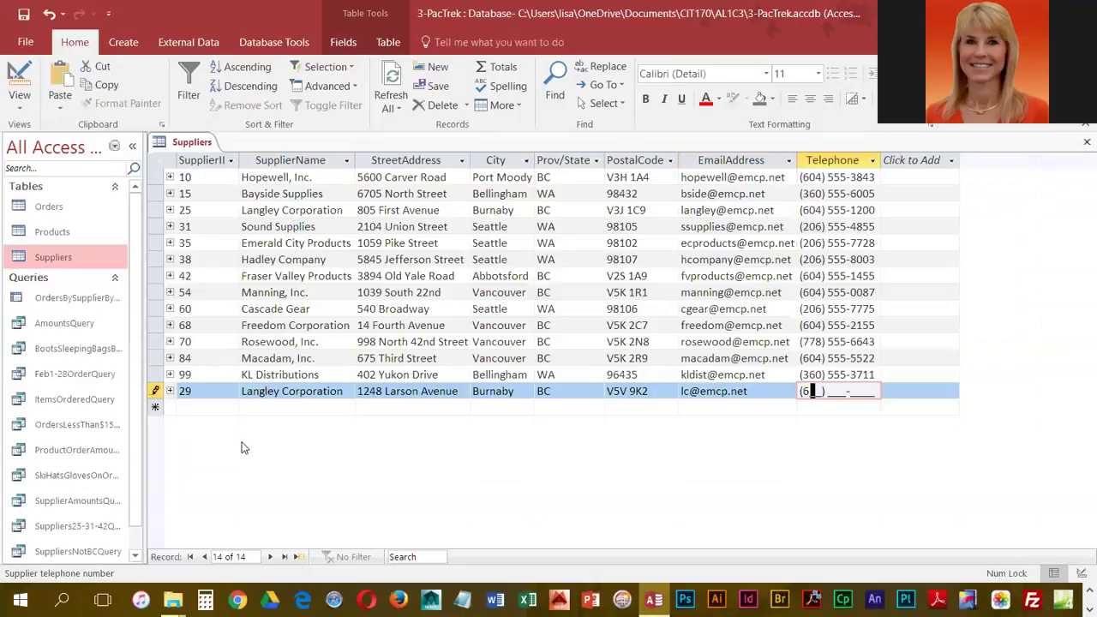
text(4) )
text(555-120)
text(0)
key(Tab)
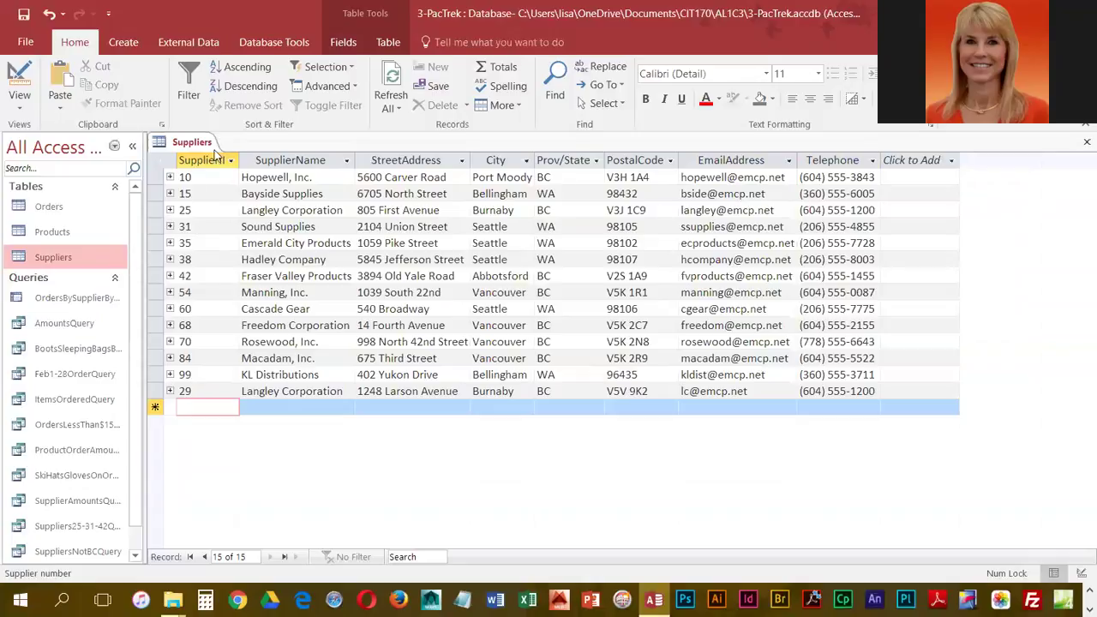
right_click(199, 144)
- Close the Suppliers table and launch the Find Duplicates Query Wizard
click(236, 172)
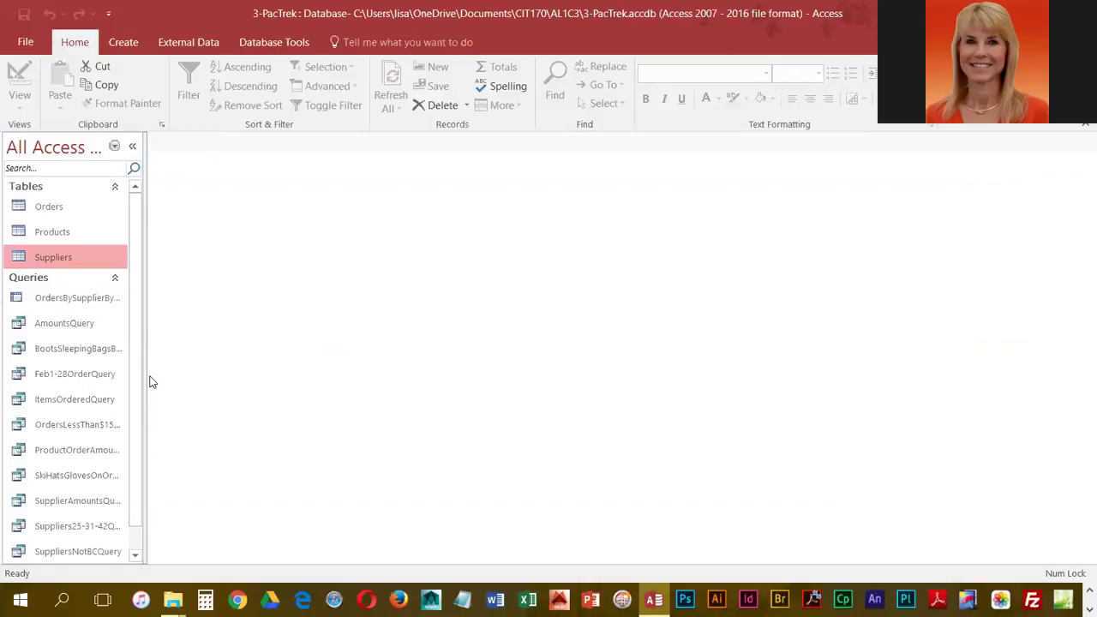
click(123, 44)
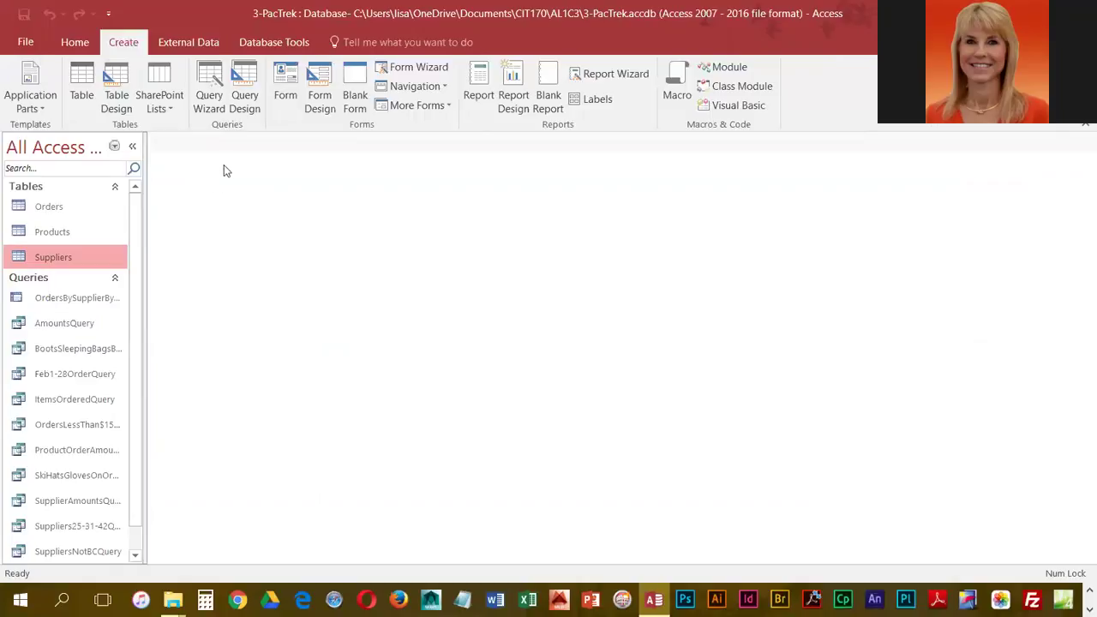
click(215, 78)
click(630, 187)
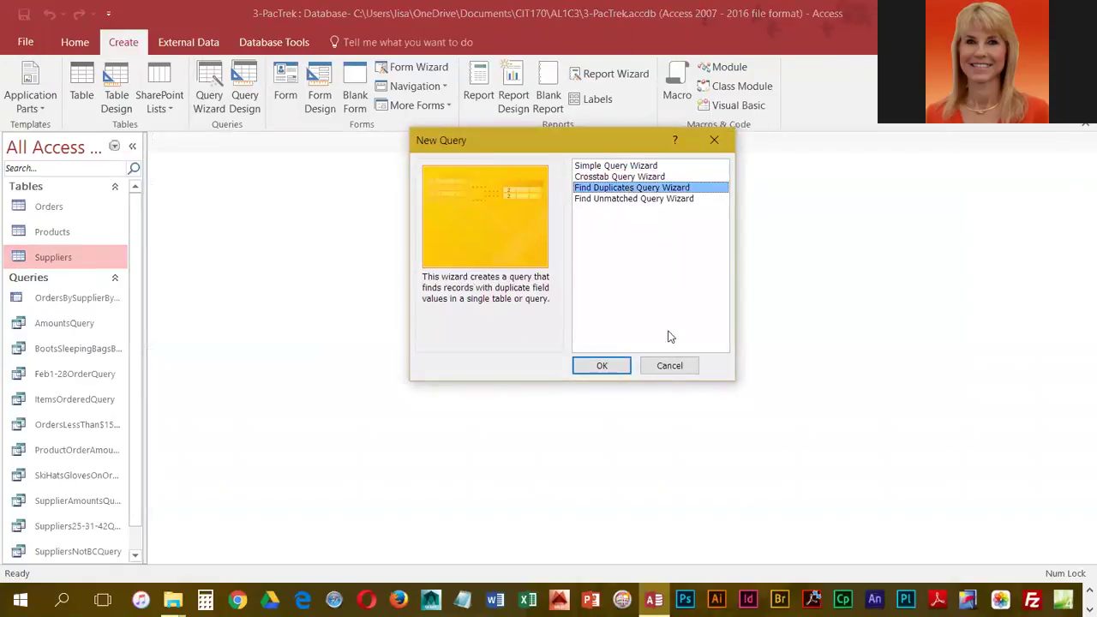
click(602, 366)
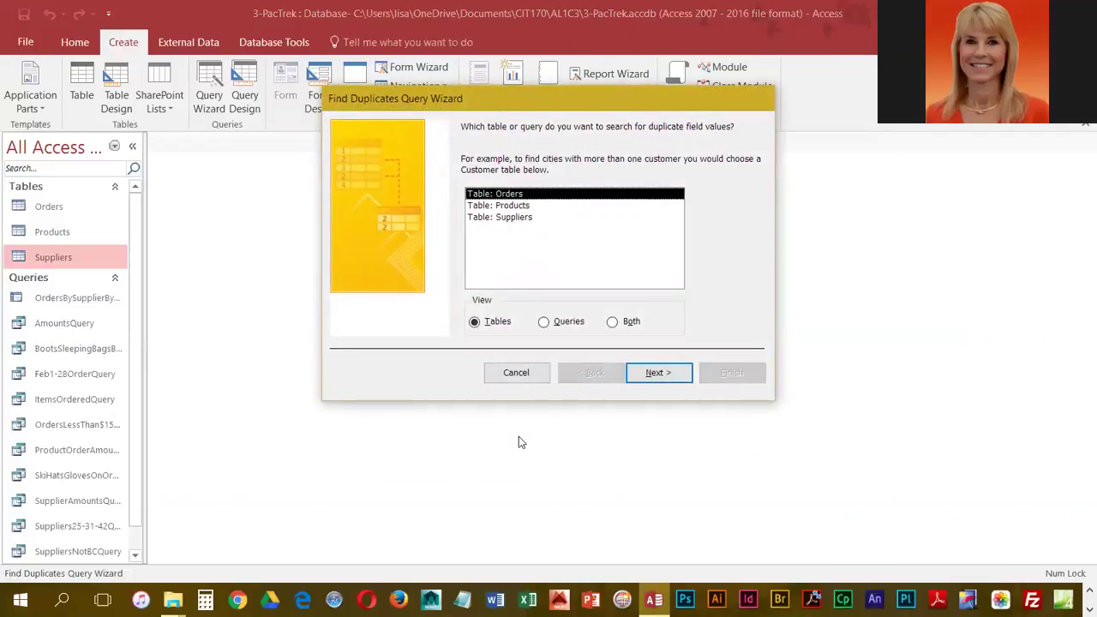
- Pick the Suppliers table and make SupplierName the duplicate-value field
click(527, 217)
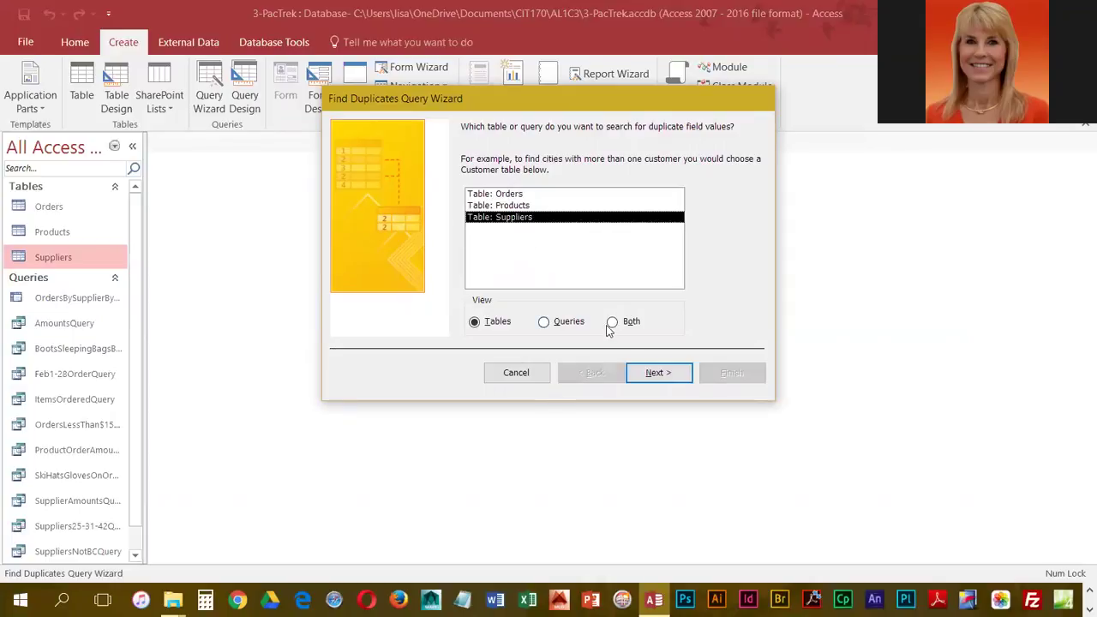
click(662, 377)
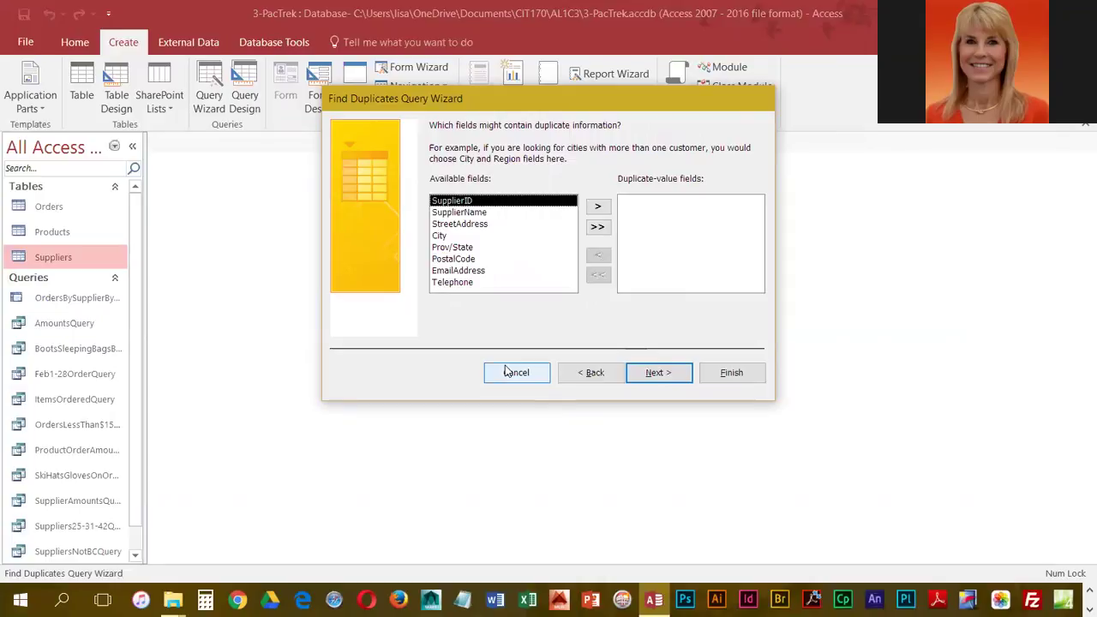
double_click(477, 213)
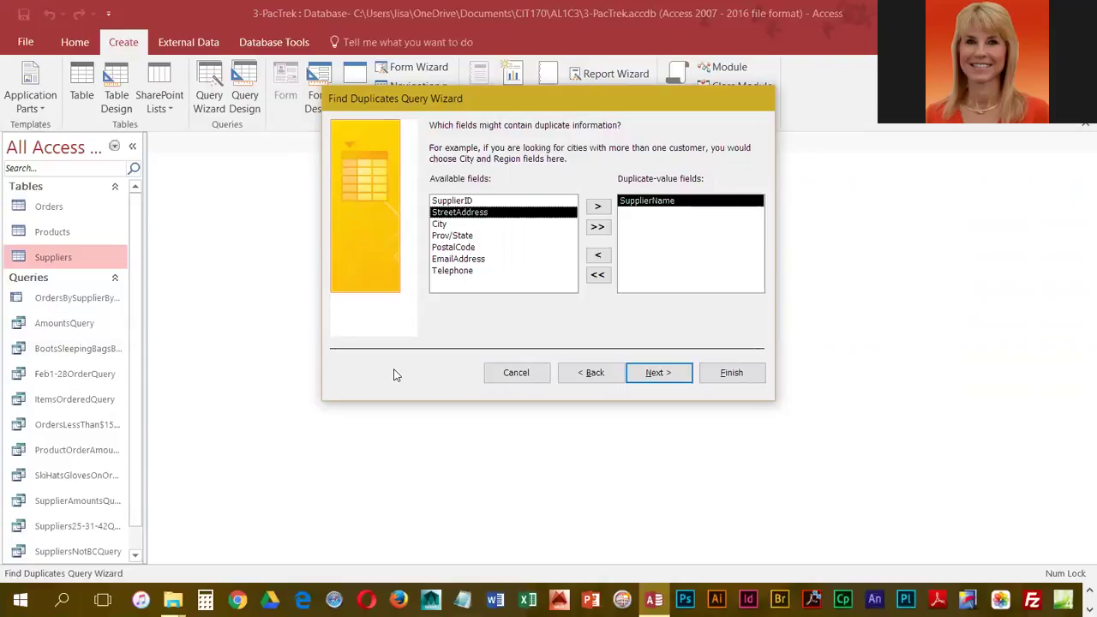
click(656, 376)
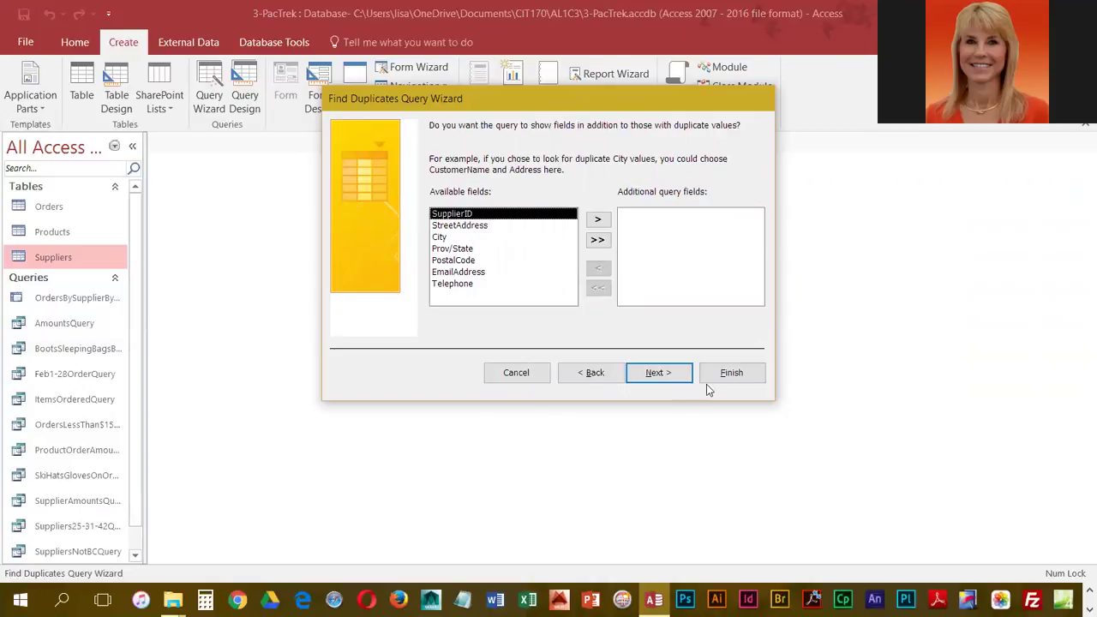
- Add all remaining supplier fields and save the query as DuplicateSuppliersQuery
click(672, 378)
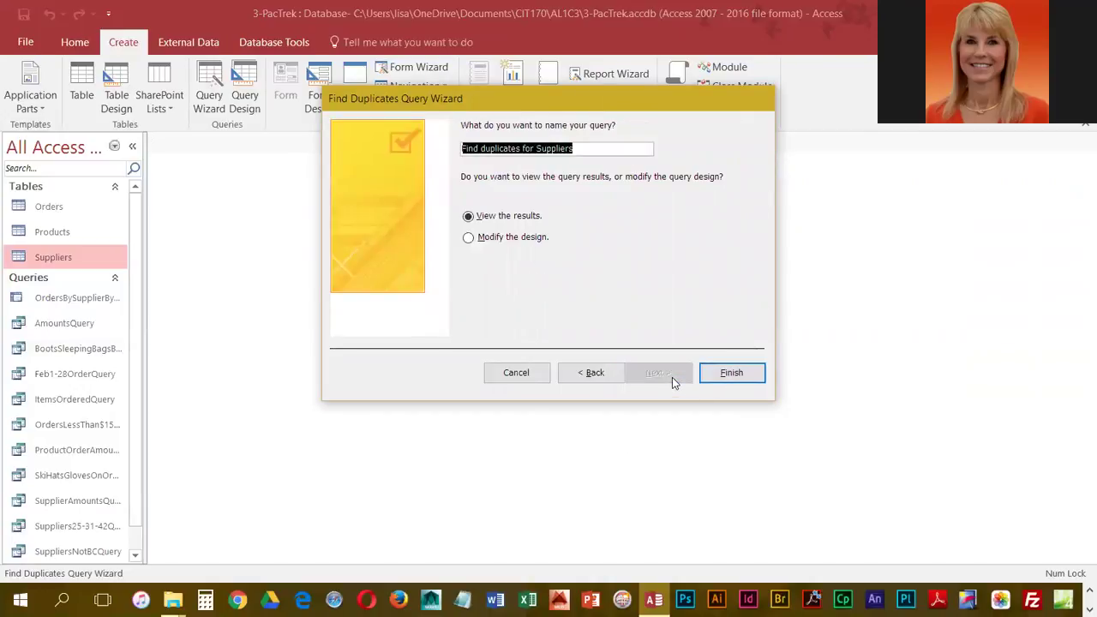
click(607, 380)
click(598, 240)
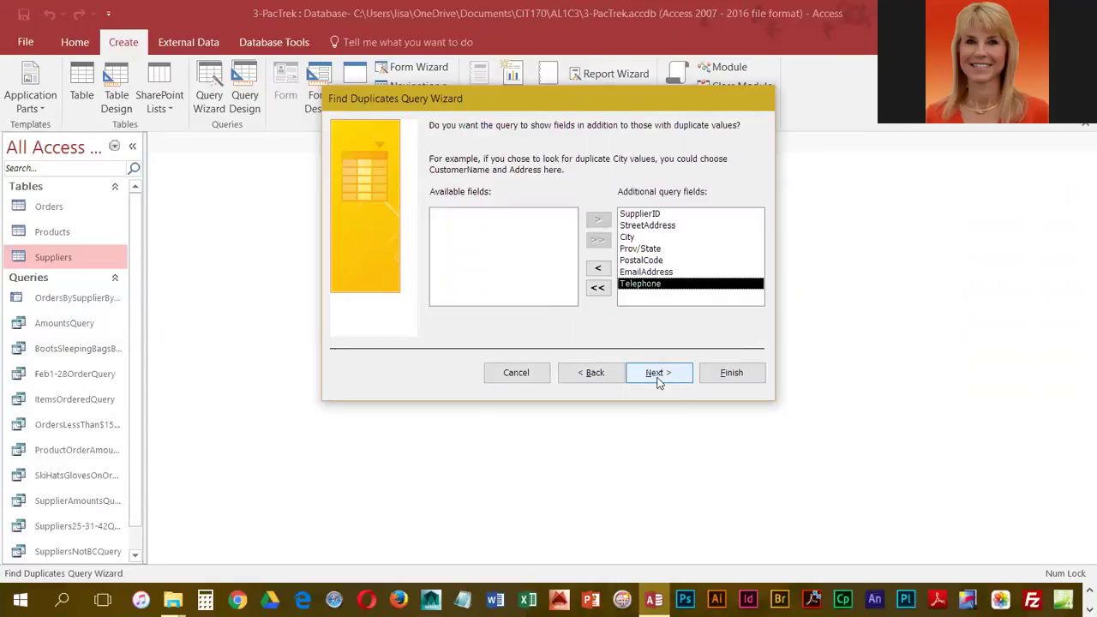
click(658, 372)
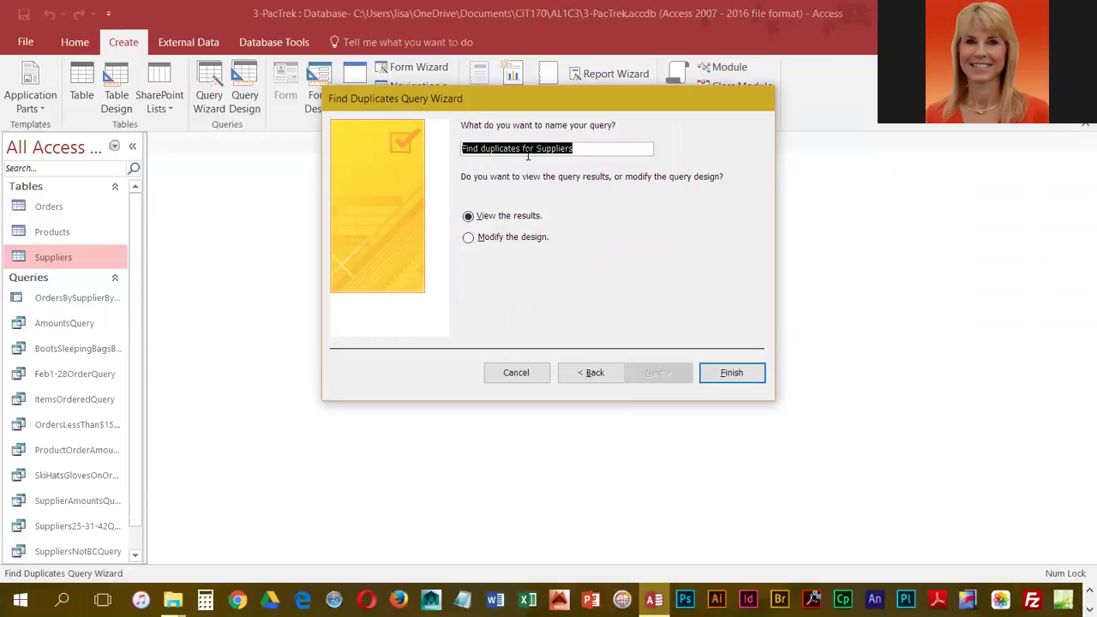
text(DuplicateSuppliersQuery)
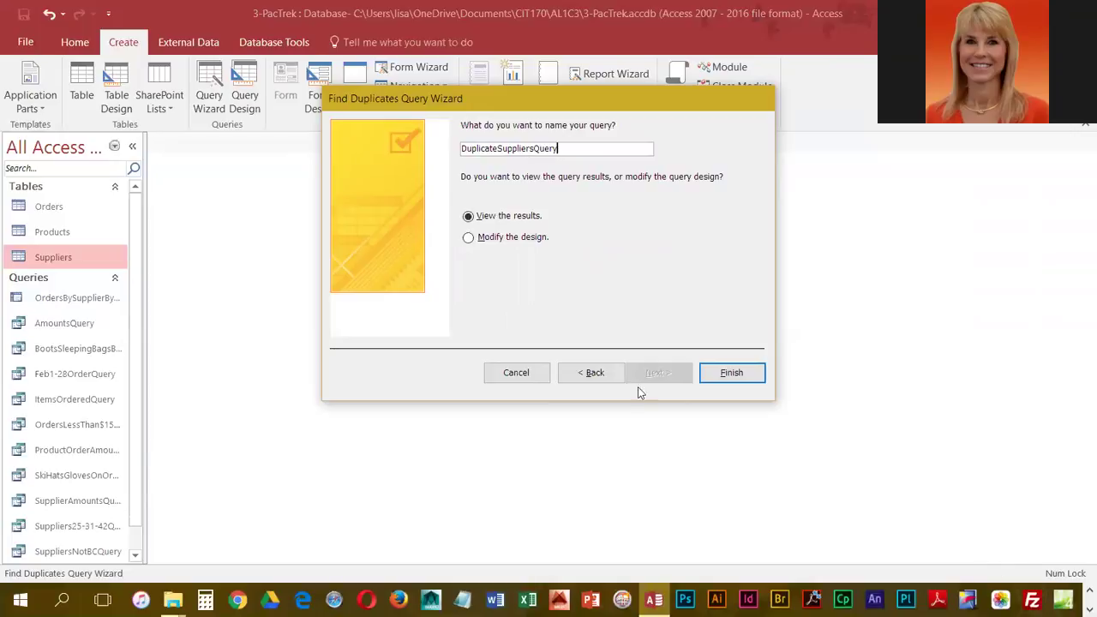
click(727, 371)
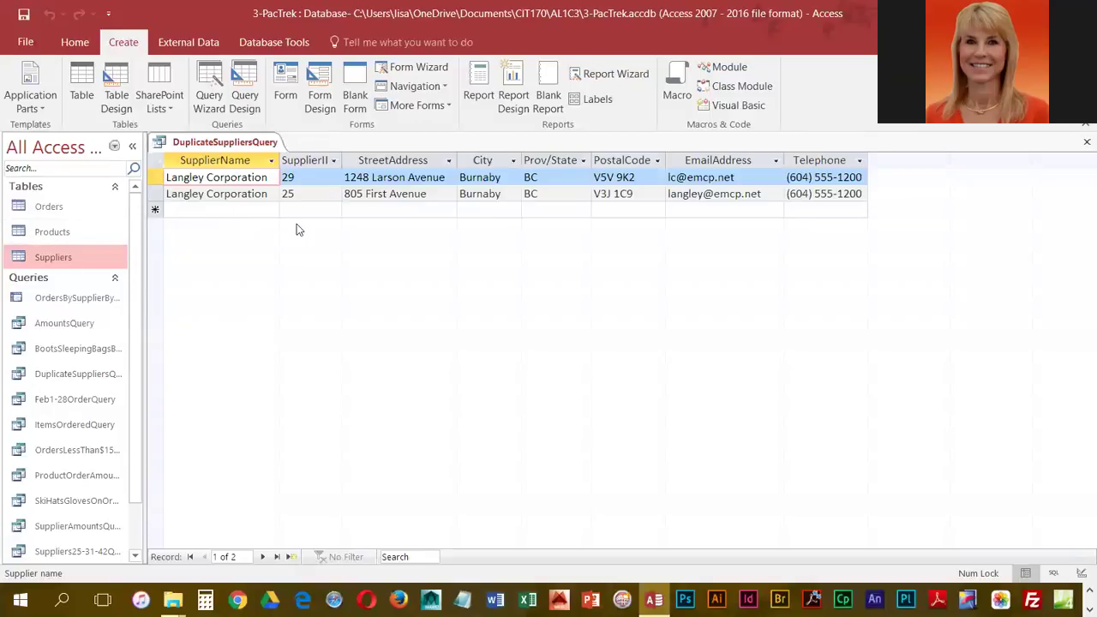
- Delete Langley Corporation record 29 at 1248 Larson Avenue from the query results
click(149, 174)
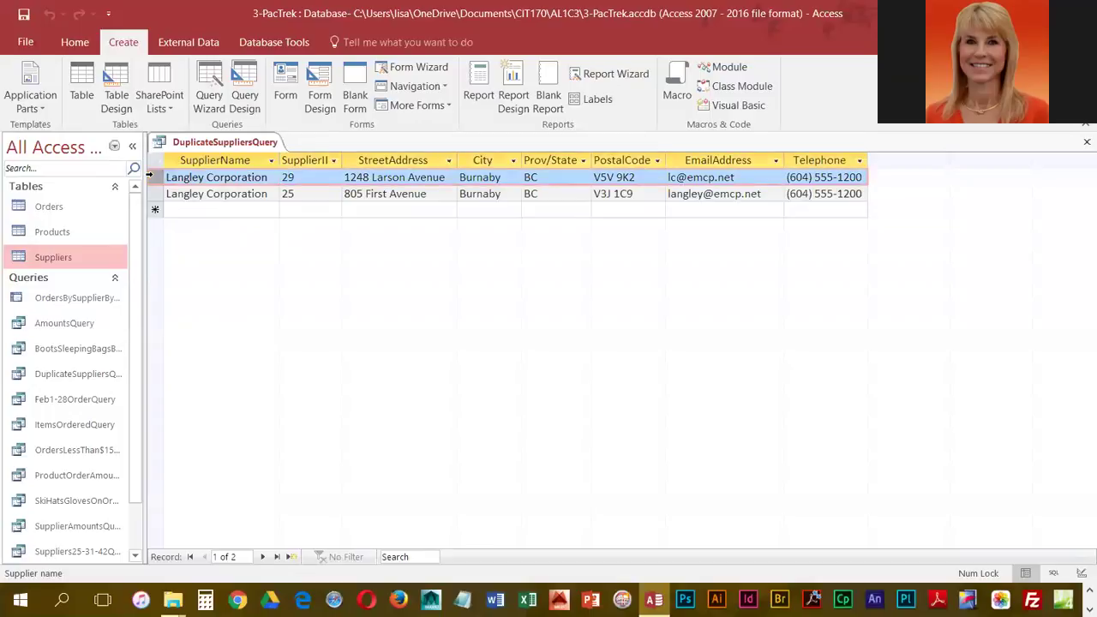
click(75, 42)
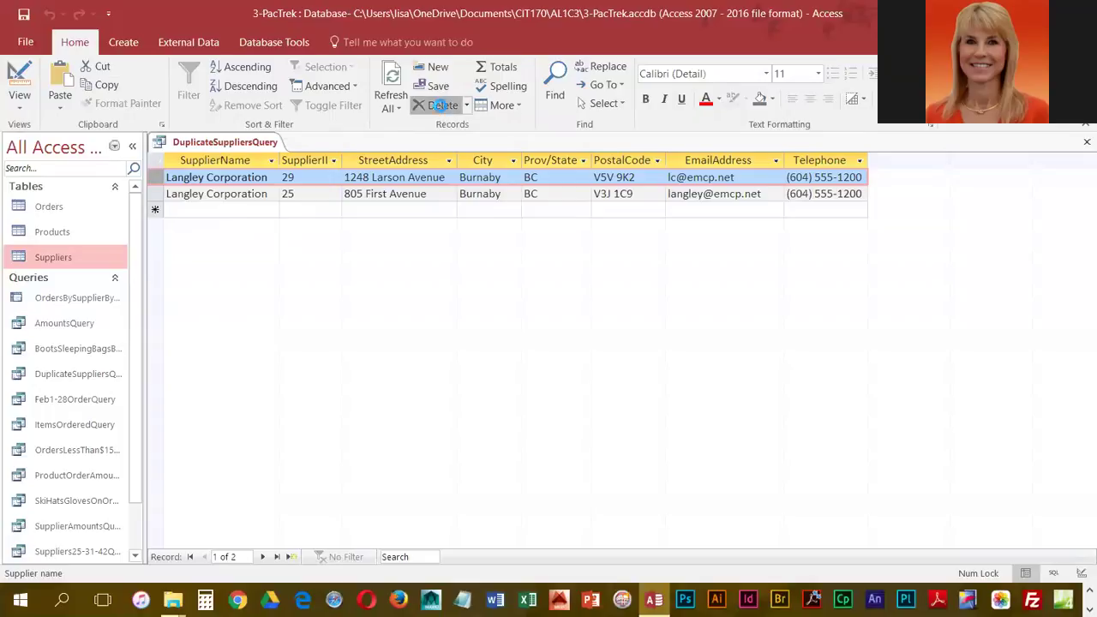
click(433, 105)
click(533, 360)
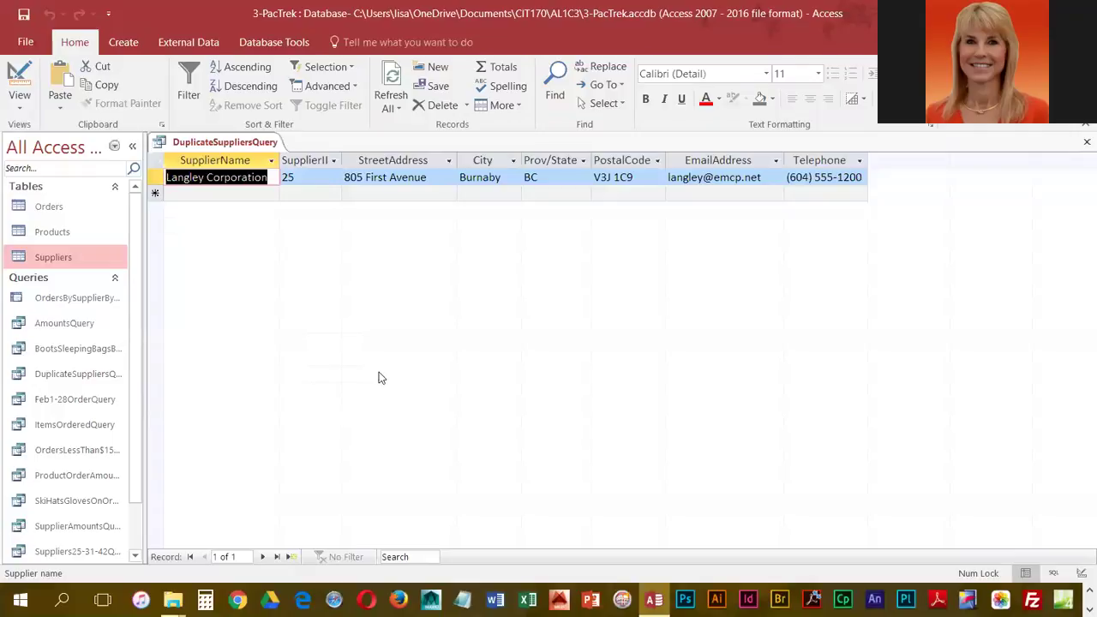
click(346, 176)
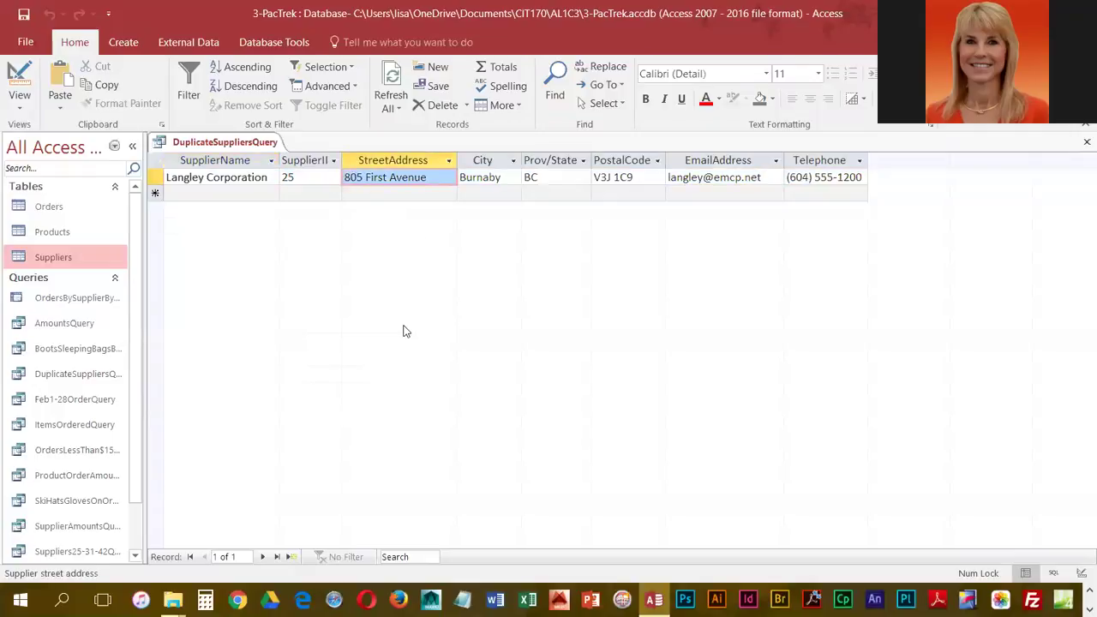
text(1248)
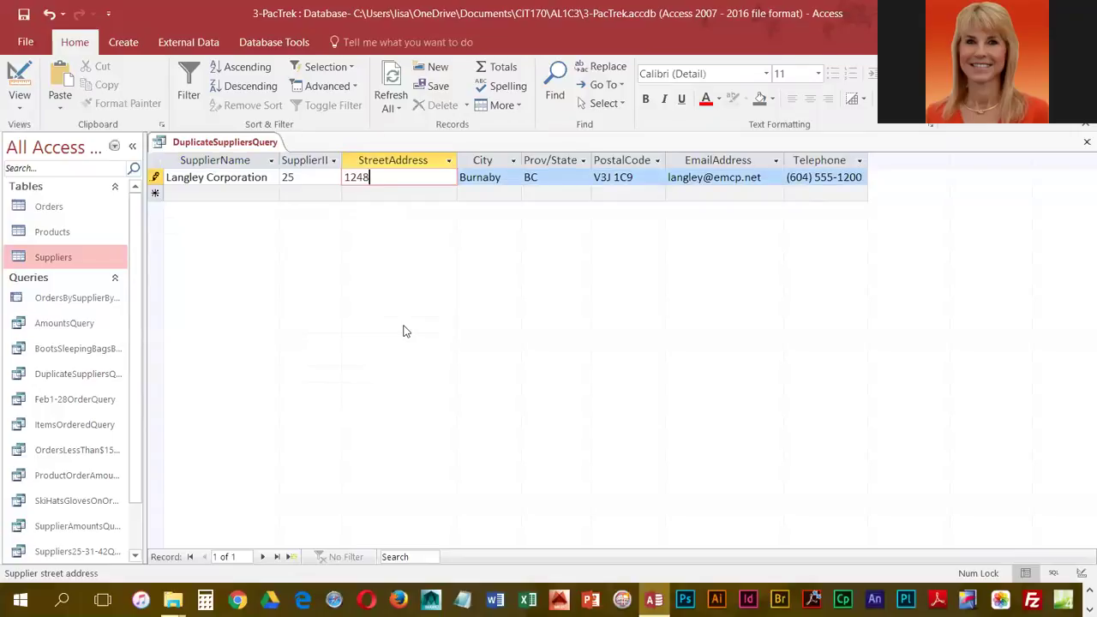
text( Larson Avenue)
key(Tab)
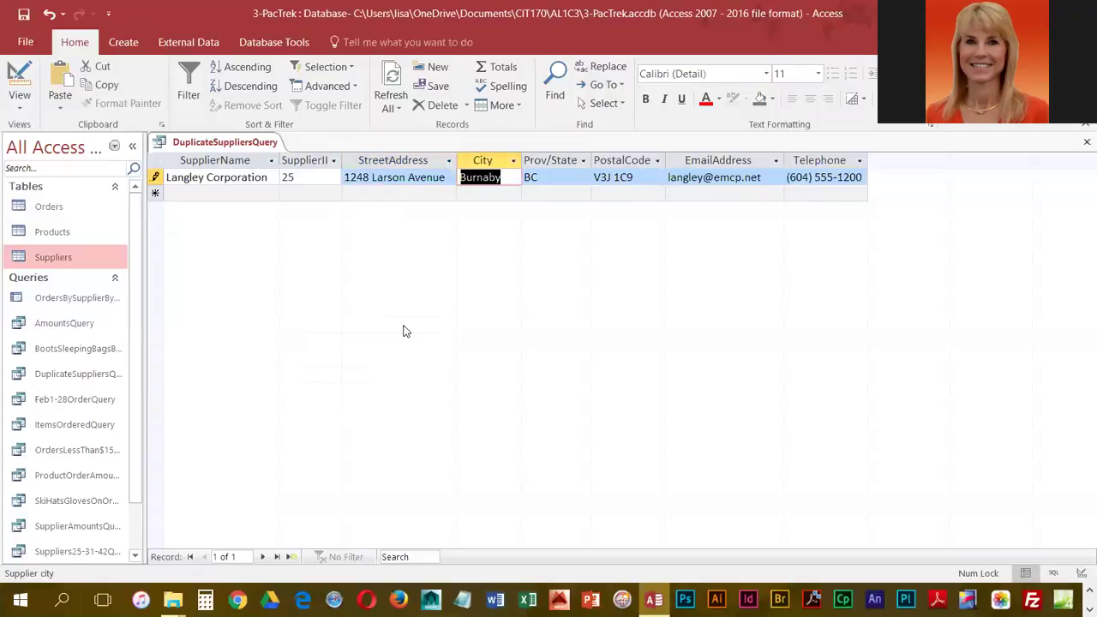
- Close DuplicateSuppliersQuery and reopen the Suppliers table
right_click(230, 146)
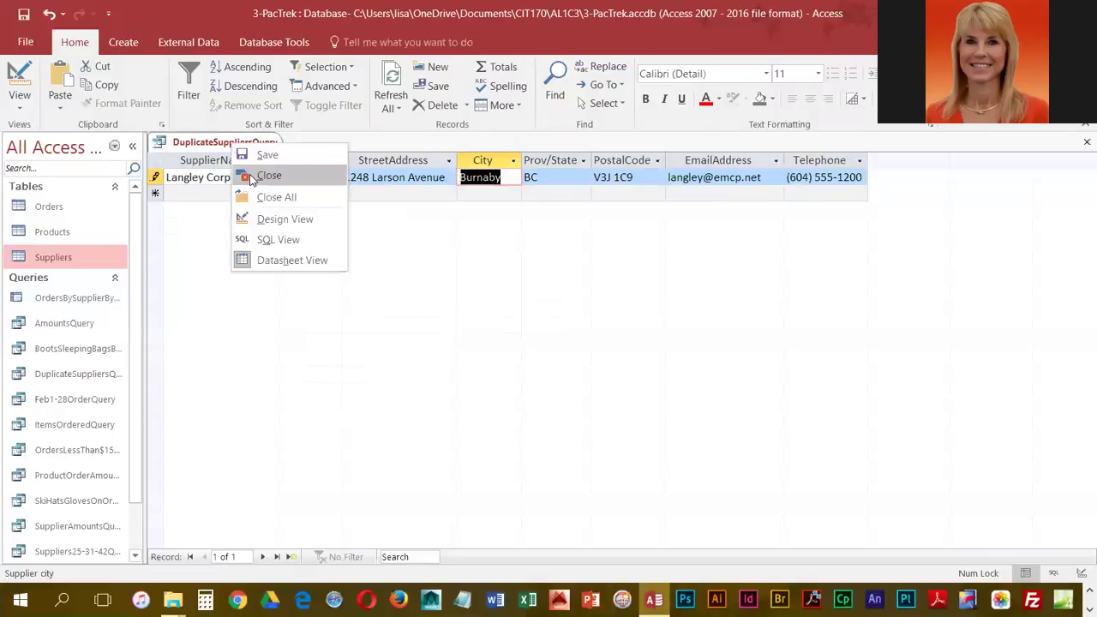
click(266, 175)
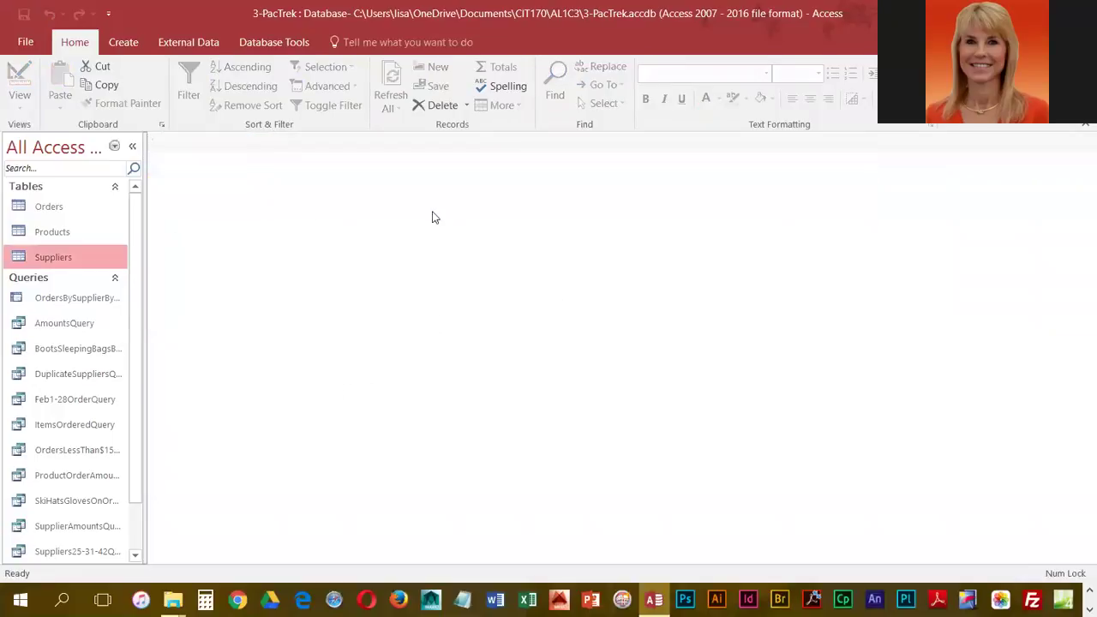
double_click(25, 258)
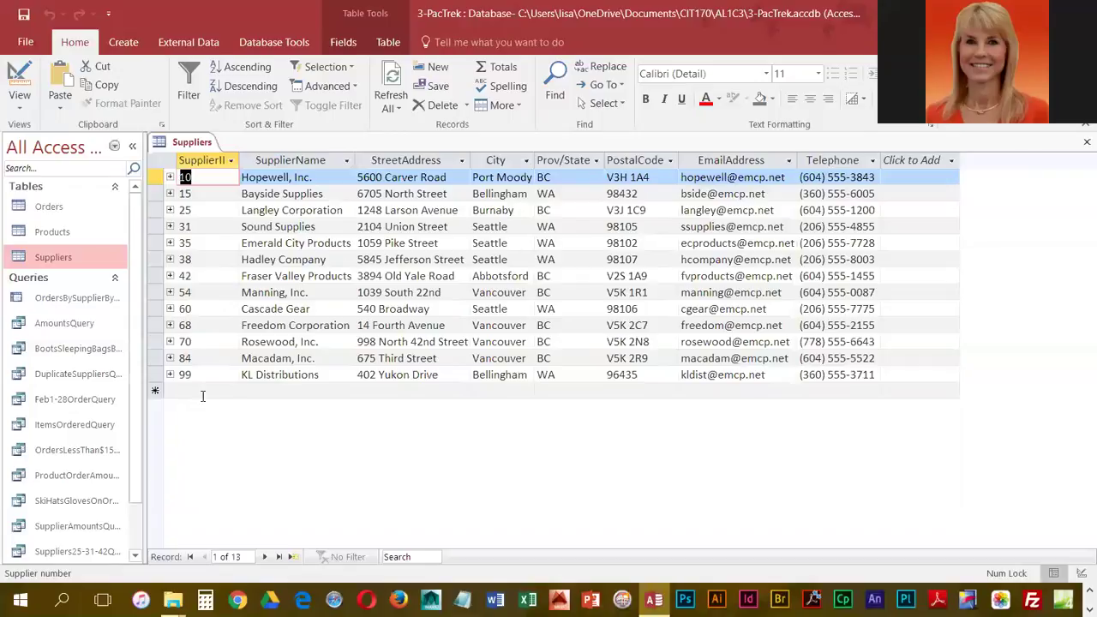